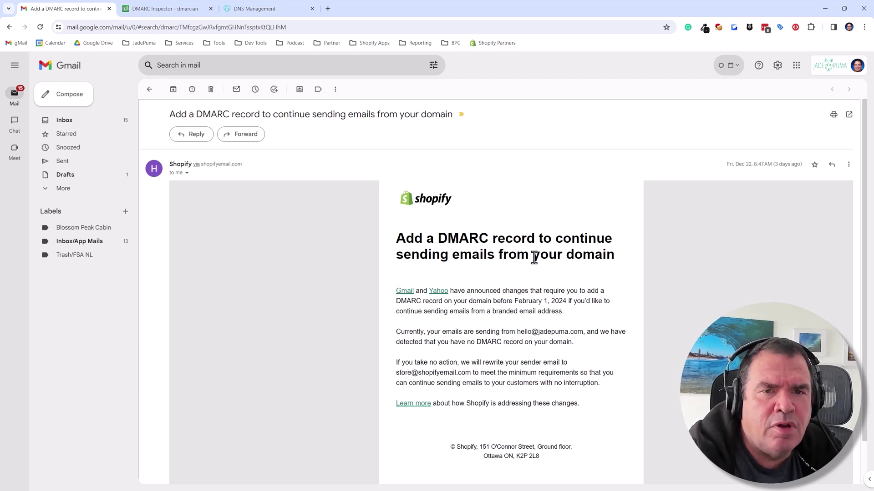
- Open the store's Shopify admin and go to Settings > Notifications
left_click(328, 9)
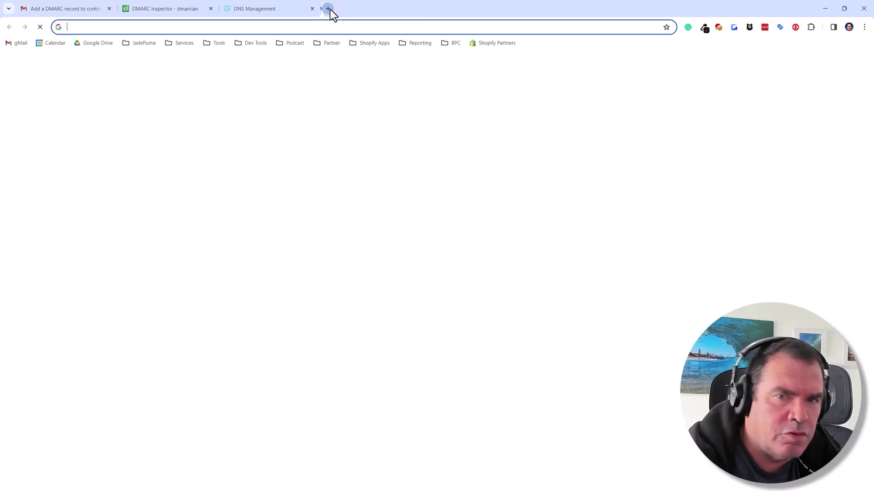
left_click(316, 172)
left_click(298, 409)
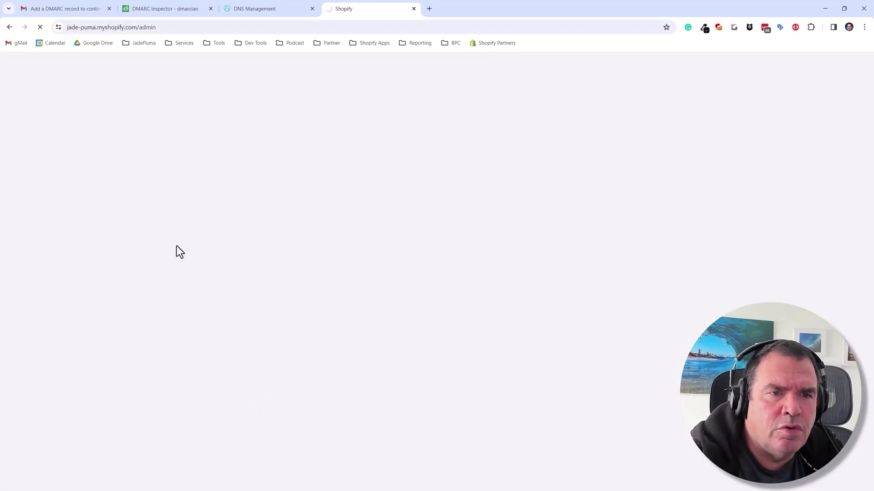
left_click(28, 481)
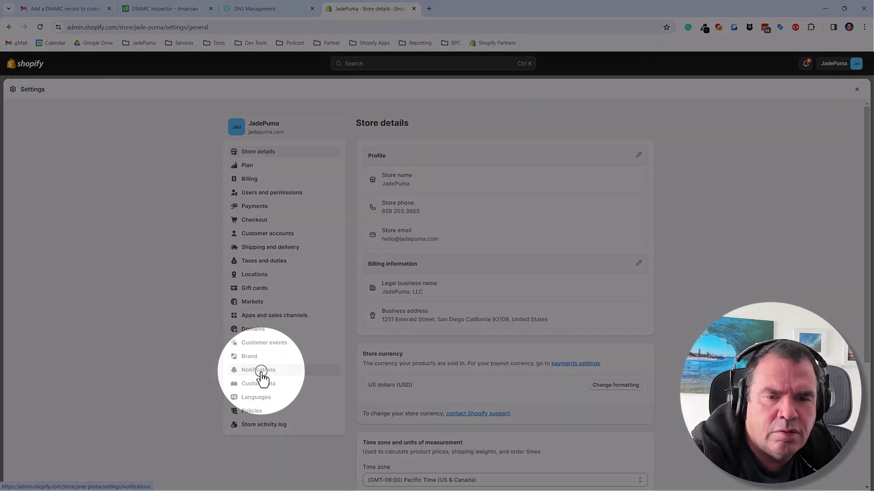
left_click(260, 372)
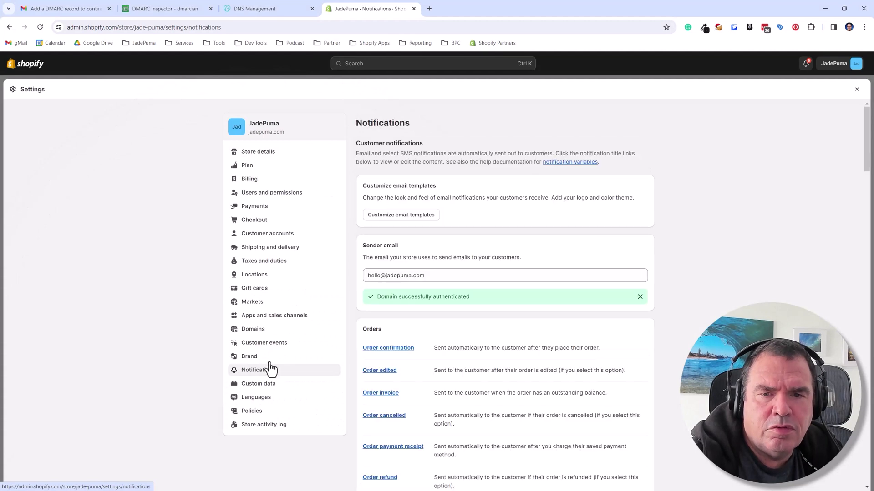
- Check that the Sender email field shows its domain as authenticated
left_click(375, 248)
left_click_drag(428, 276, 385, 276)
left_click(713, 261)
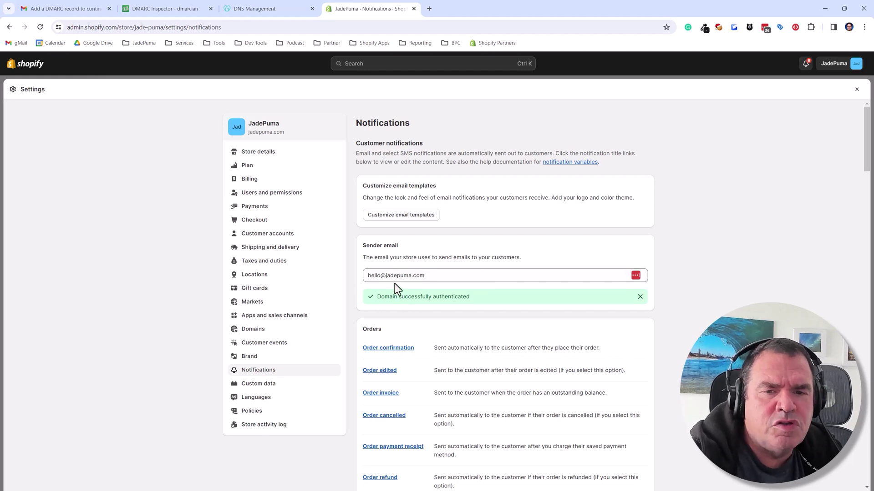
left_click_drag(385, 275, 433, 275)
left_click(738, 263)
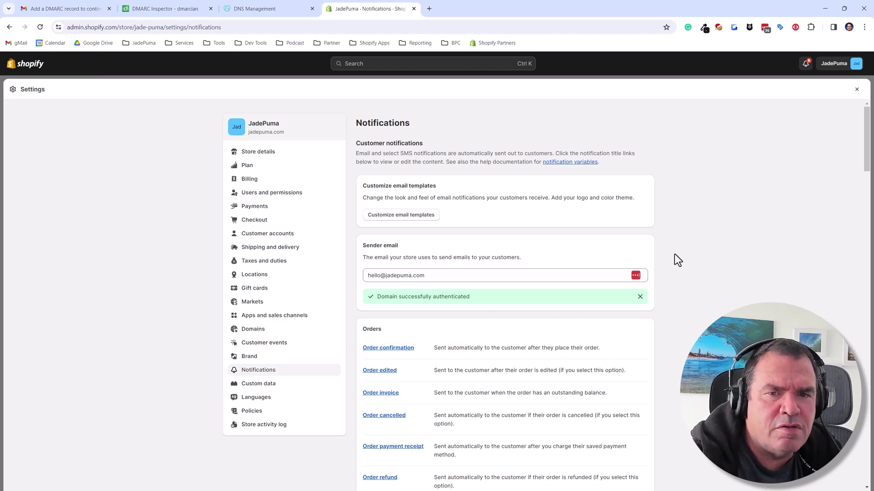
left_click(64, 10)
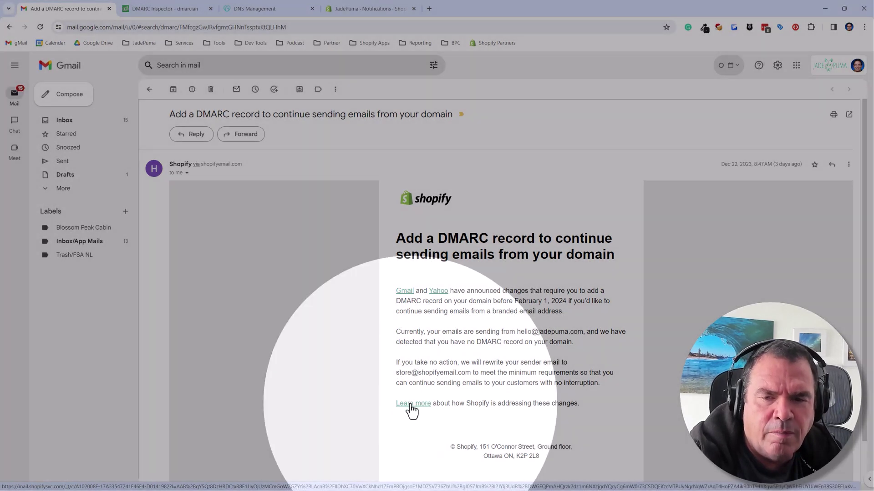
- Open Shopify's Google and Yahoo requirements announcement and follow 'Check if you have a valid DMARC record'
left_click(410, 404)
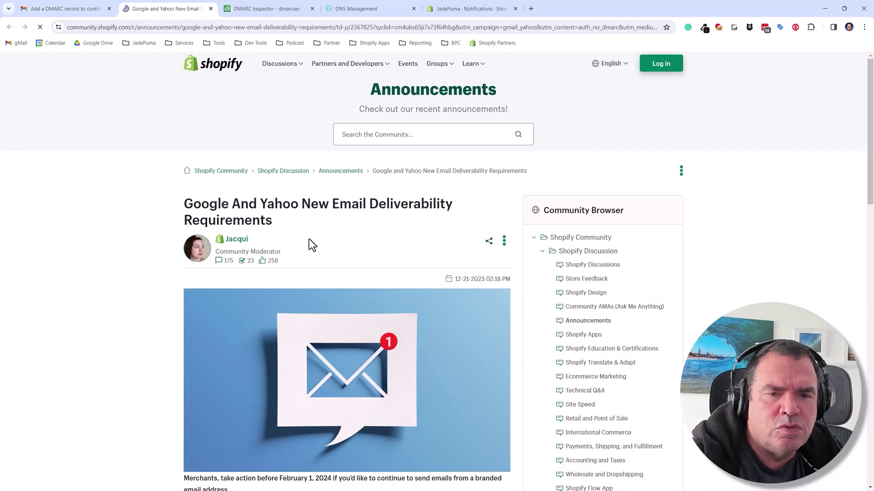
scroll(309, 239, "down", 5)
scroll(309, 240, "down", 9)
scroll(310, 239, "up", 4)
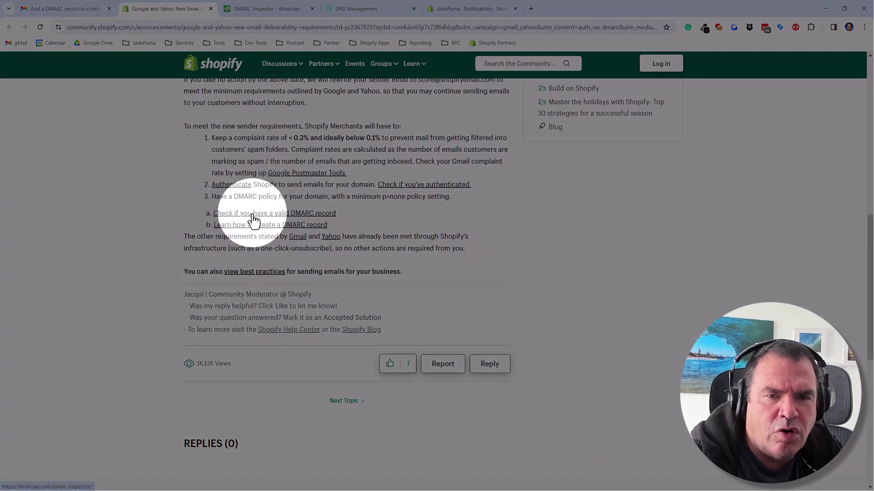
left_click(253, 220)
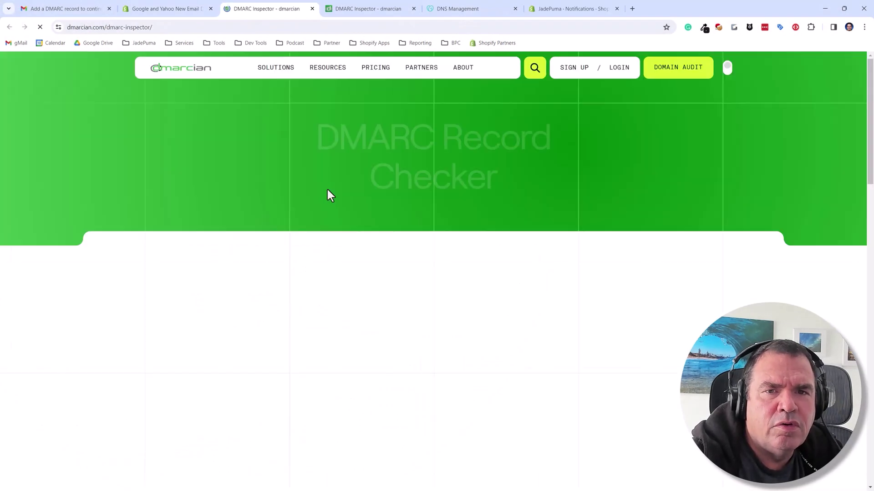
- Close the duplicate tab and inspect yoyowizard.com, which shows 'No DMARC record published'
left_click(414, 8)
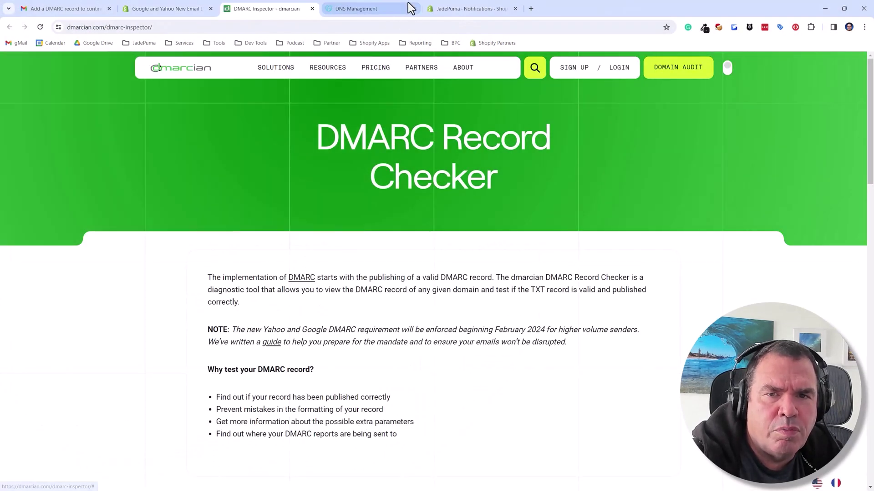
scroll(259, 337, "down", 5)
left_click(332, 298)
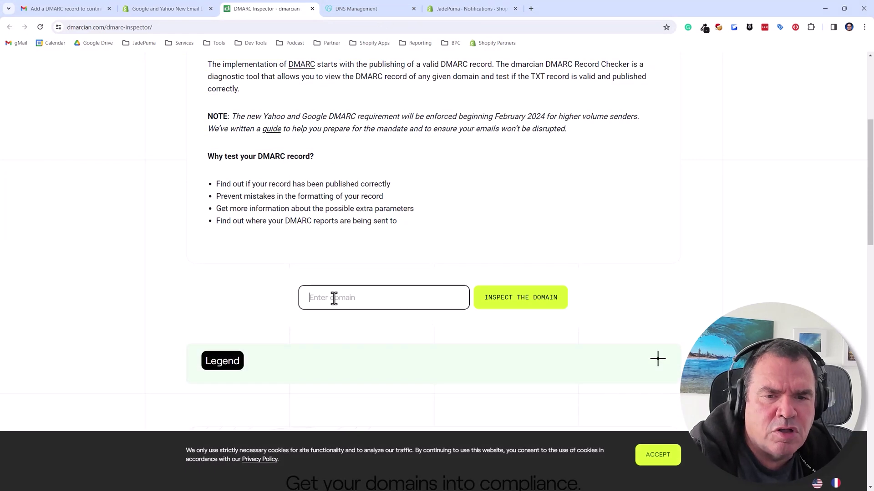
type("yo")
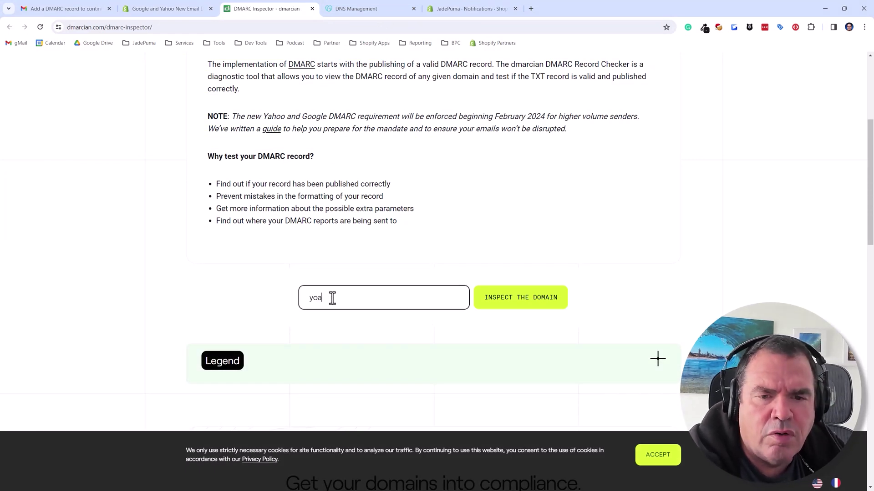
type("yo")
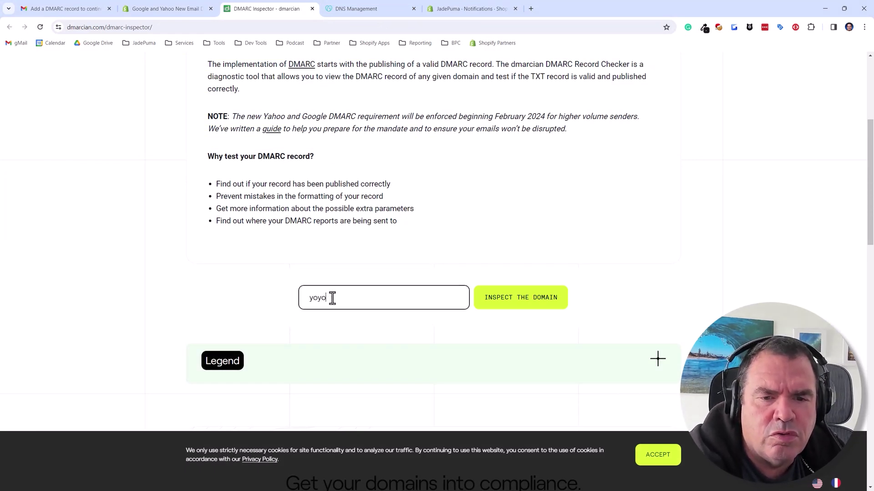
type("wizard.com")
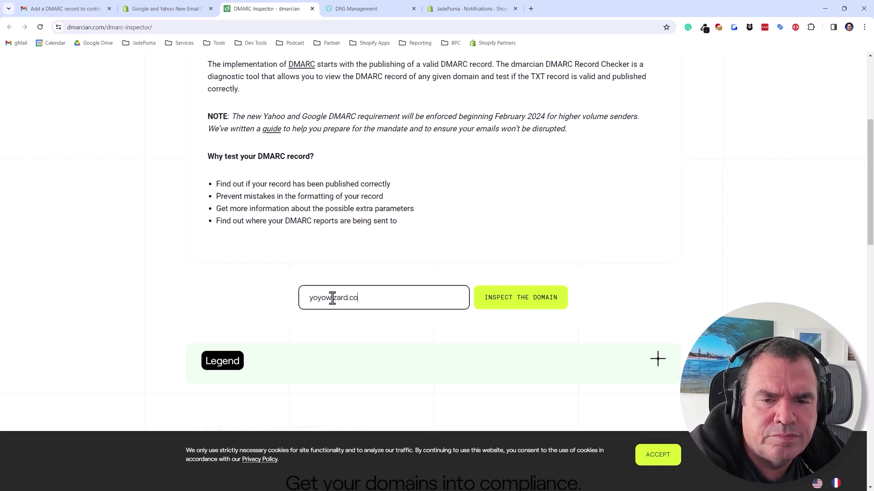
key("Return")
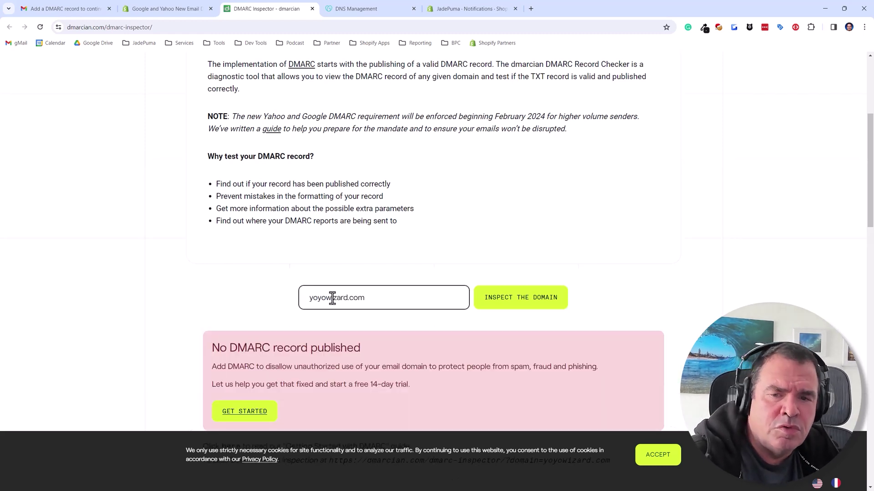
scroll(245, 359, "down", 1)
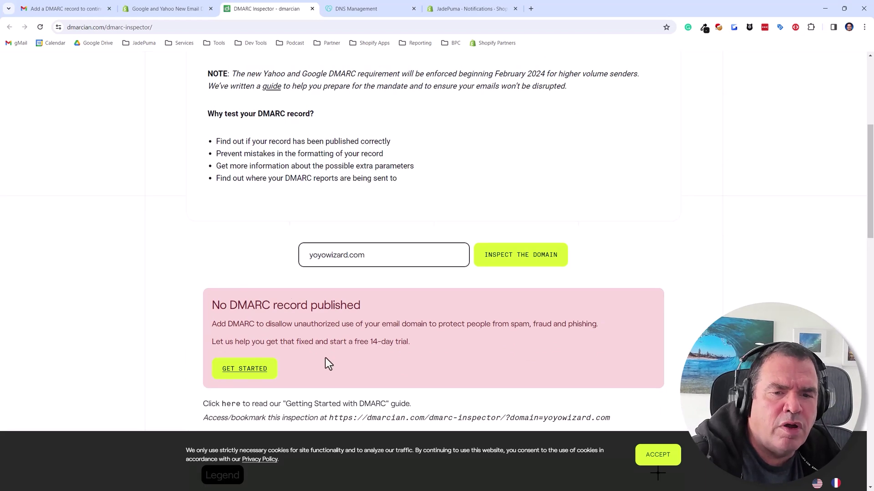
scroll(319, 361, "down", 3)
scroll(347, 165, "up", 5)
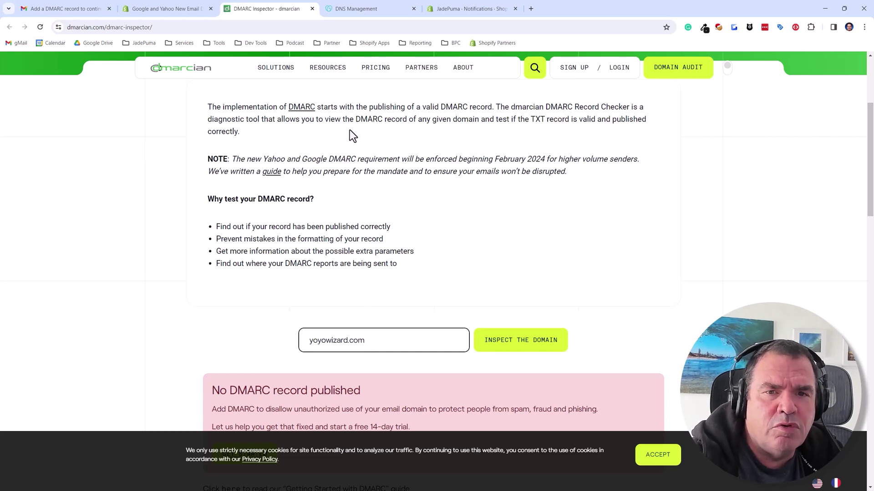
- Switch to the DNS Management tab and view yoyowizard.com's A, NS, CNAME and SOA records
left_click(343, 9)
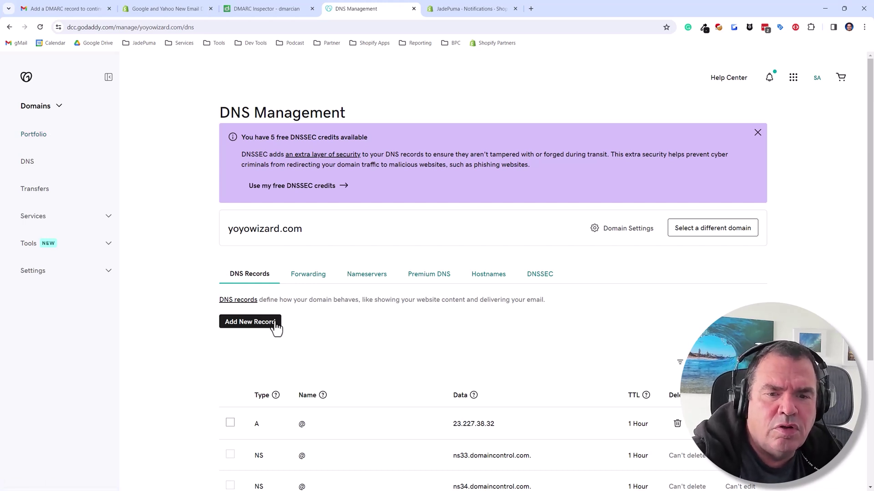
scroll(275, 328, "down", 4)
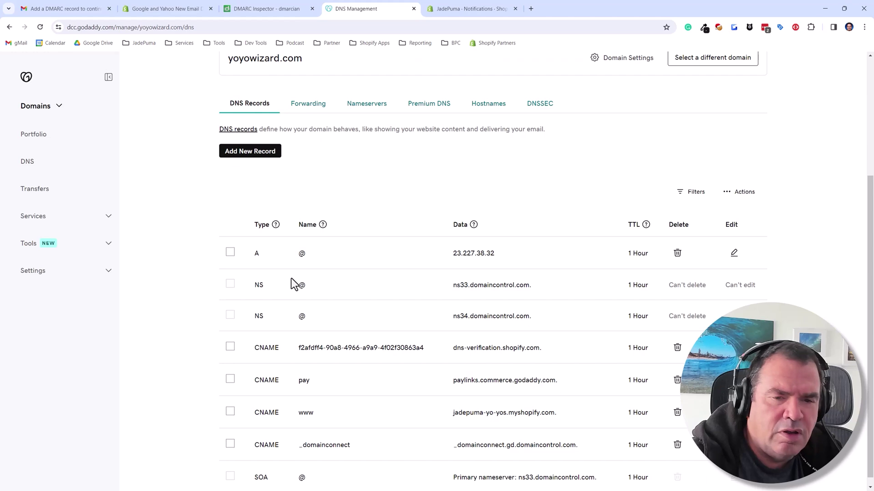
scroll(253, 210, "up", 4)
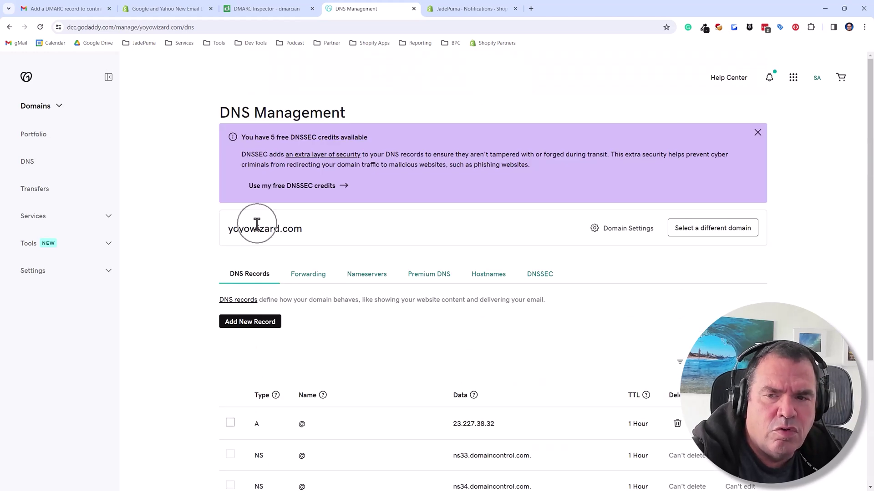
scroll(412, 290, "down", 4)
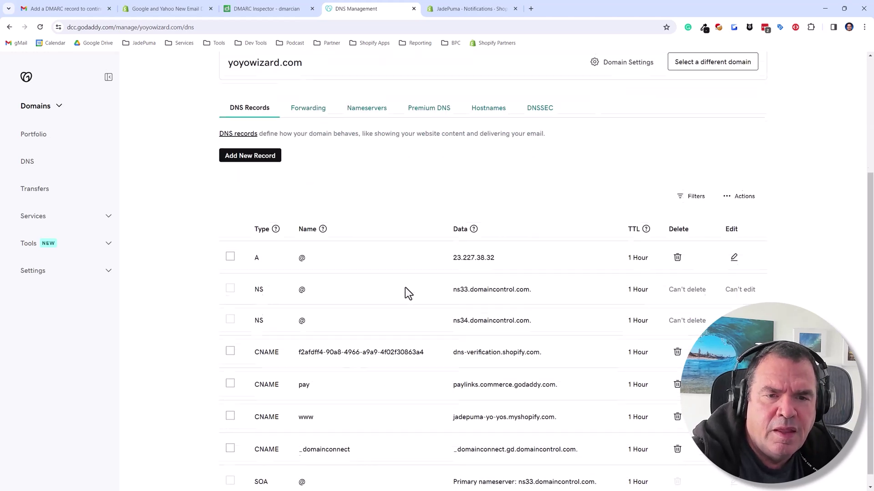
- Add a new TXT record named _dmarc
left_click(251, 155)
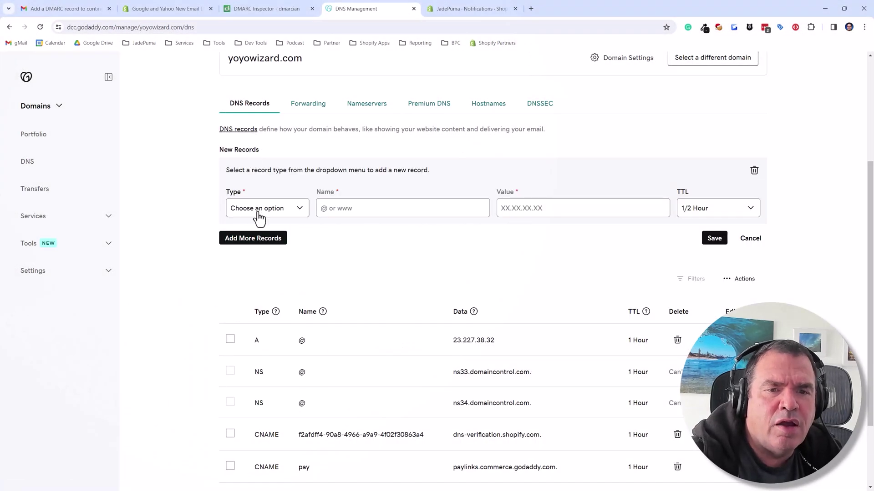
left_click(255, 212)
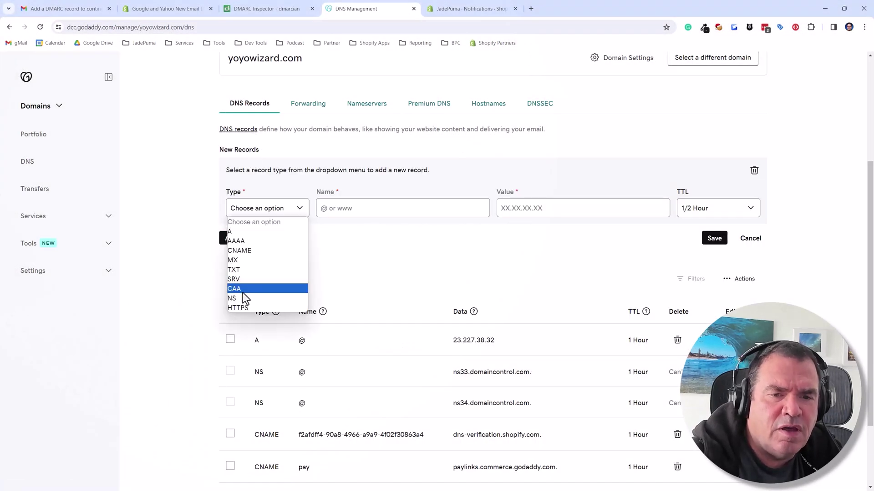
left_click(238, 271)
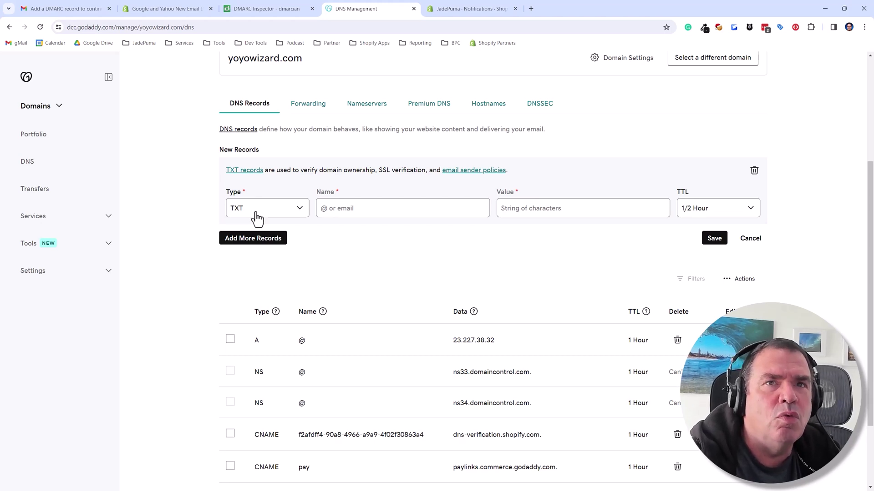
left_click(408, 209)
type("_")
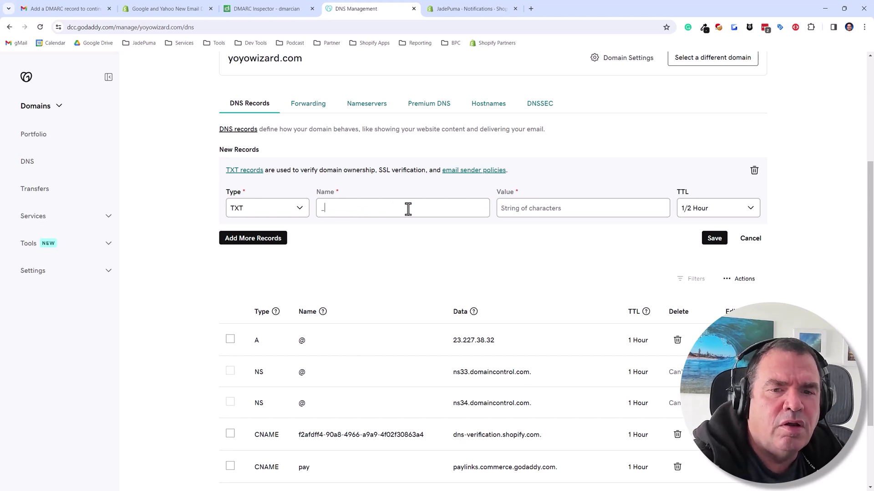
type("d")
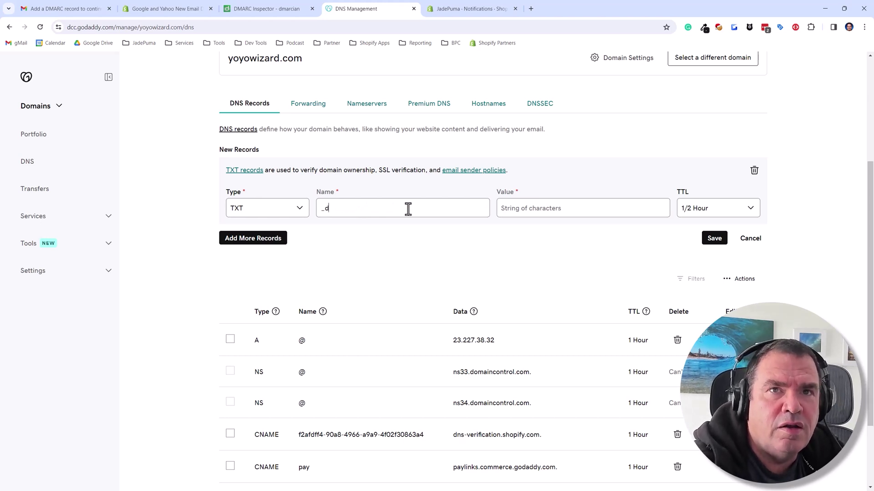
type("marc")
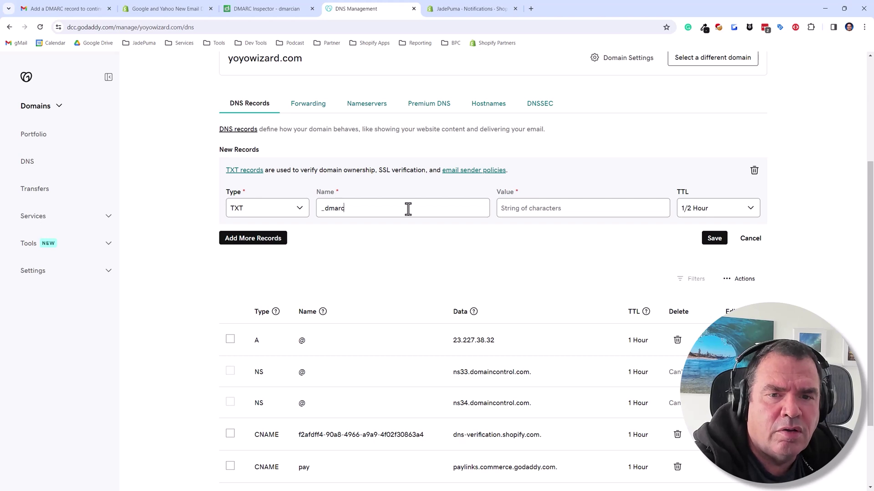
- Enter the value v=DMARC1; p=none; rua=mailto: followed by the reporting e-mail address
left_click(546, 209)
type("v")
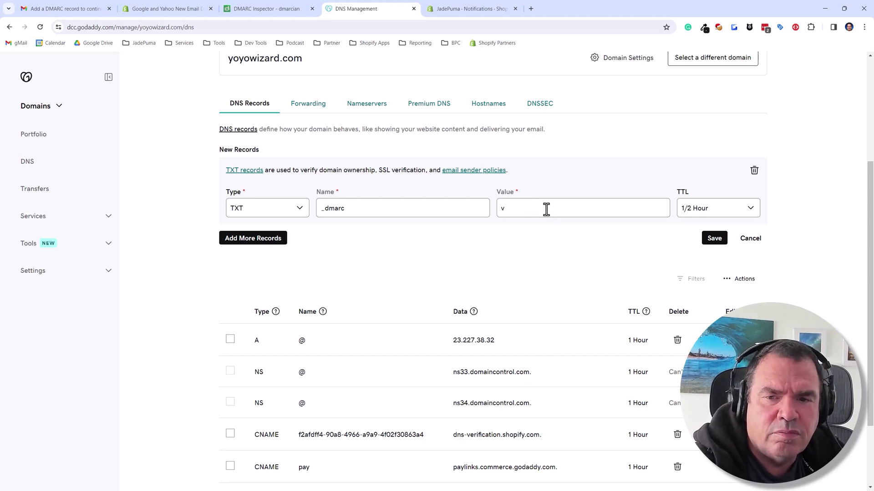
type("=DMARC")
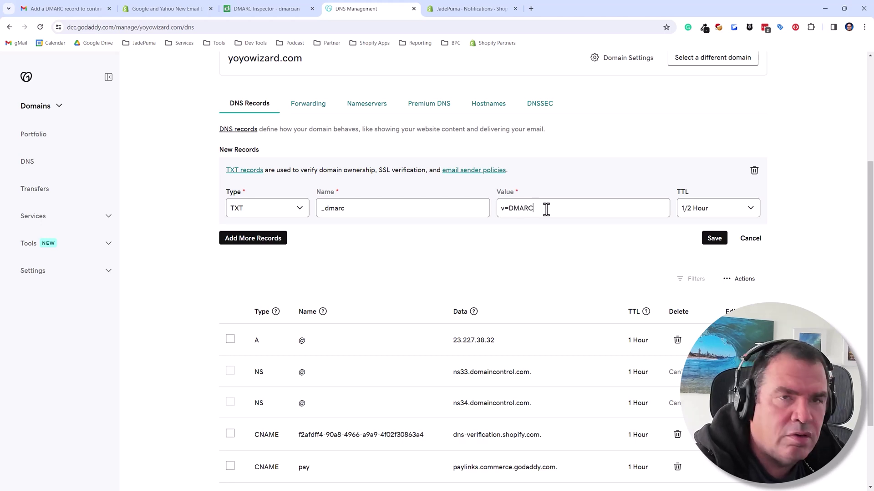
type("1; p")
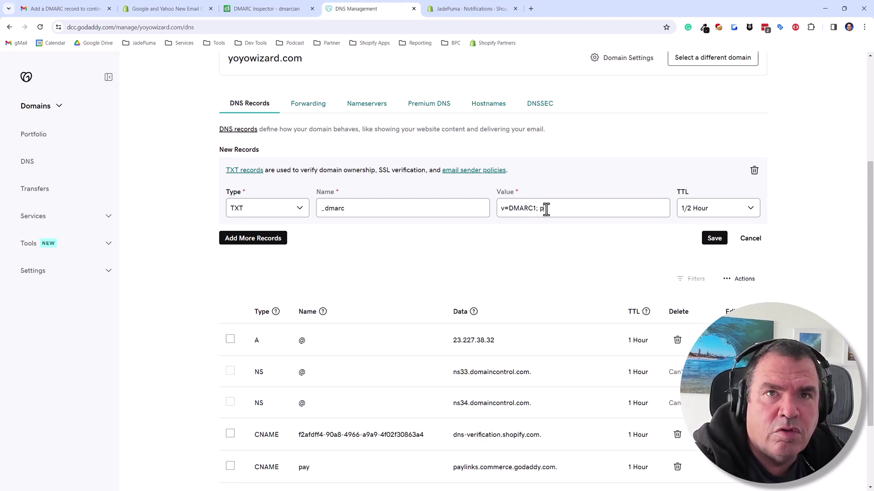
type("=none")
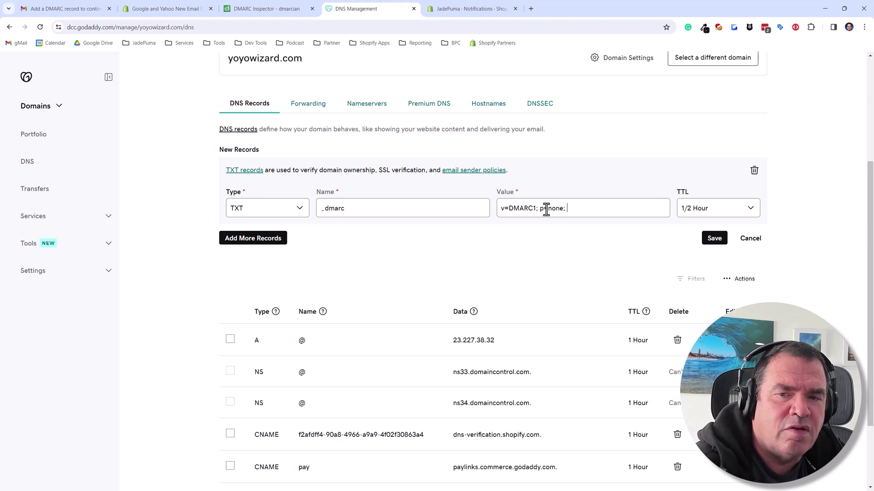
type("; ")
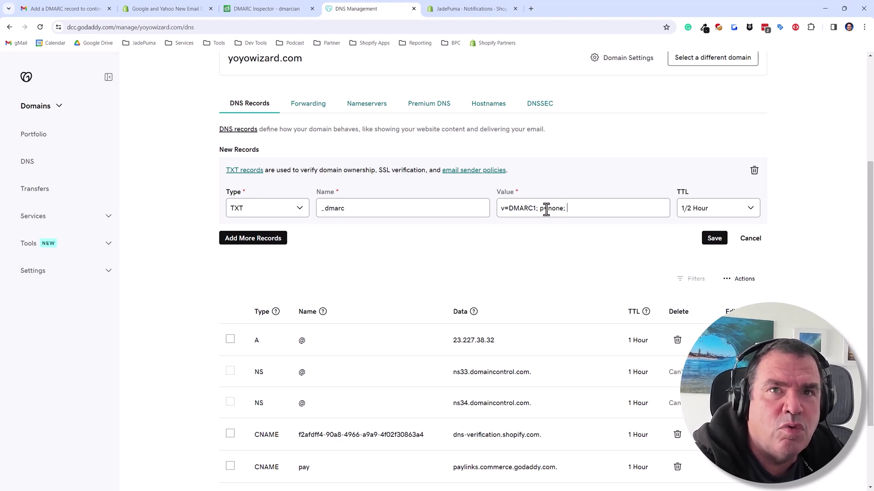
type("rua")
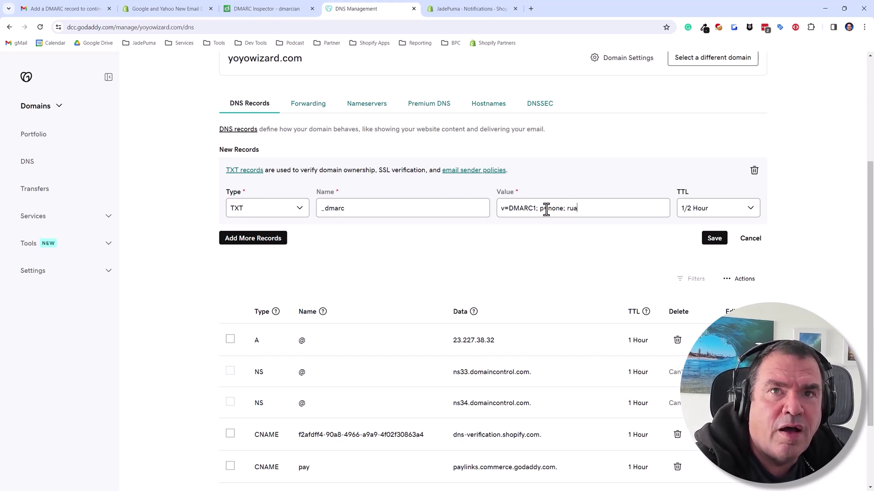
type("+")
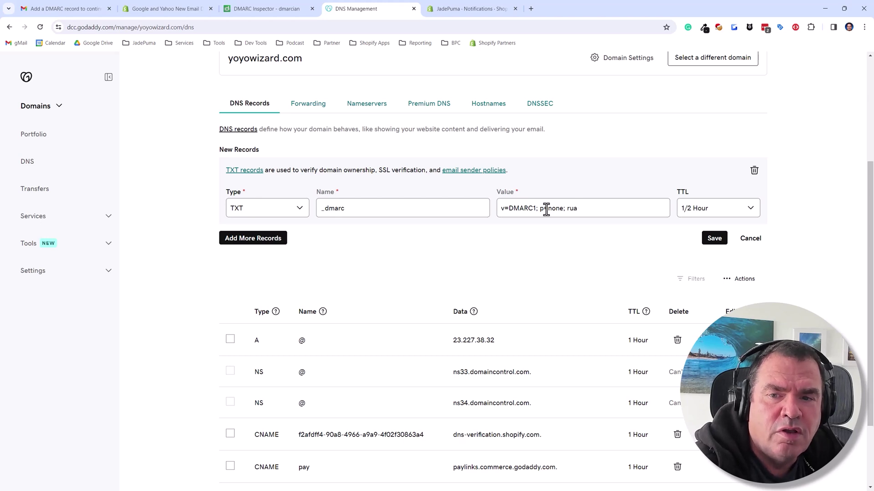
type("=")
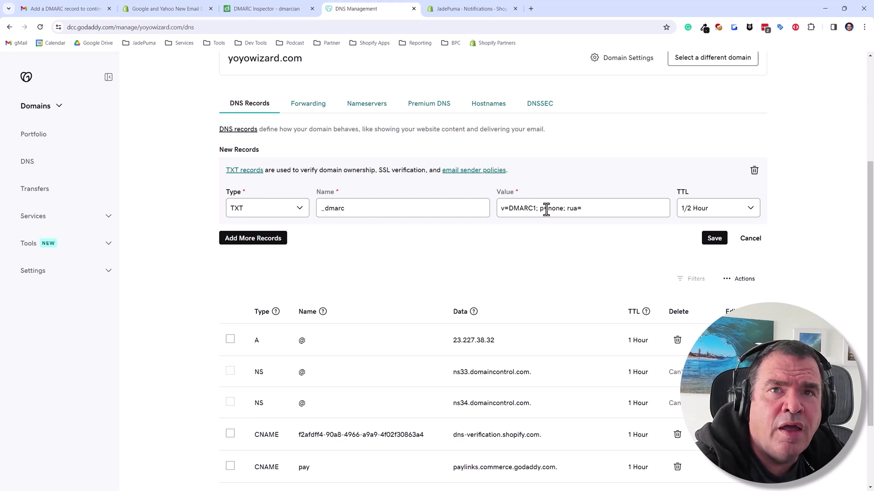
type("mai")
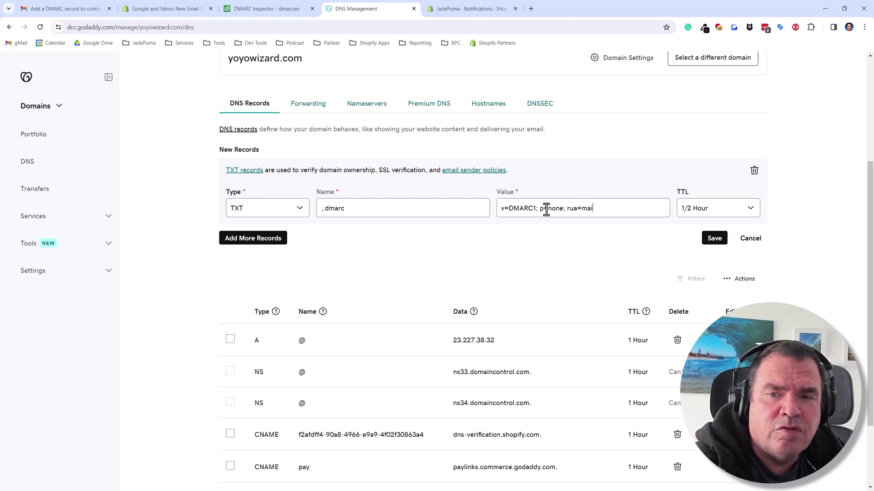
type("lto:")
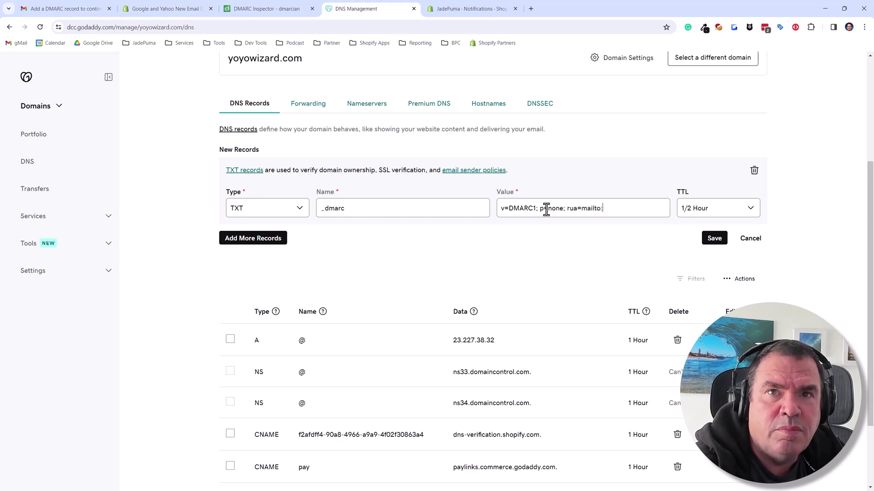
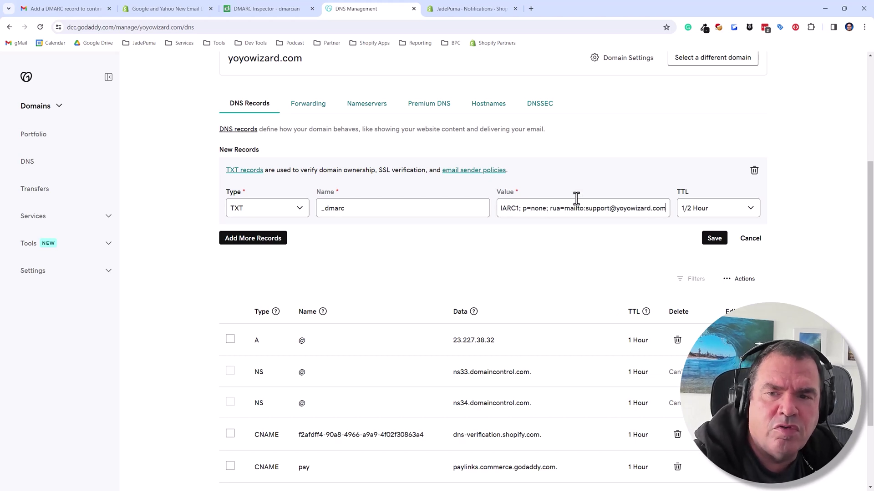
- Review the _dmarc TXT record's value and save it
left_click_drag(625, 212, 655, 209)
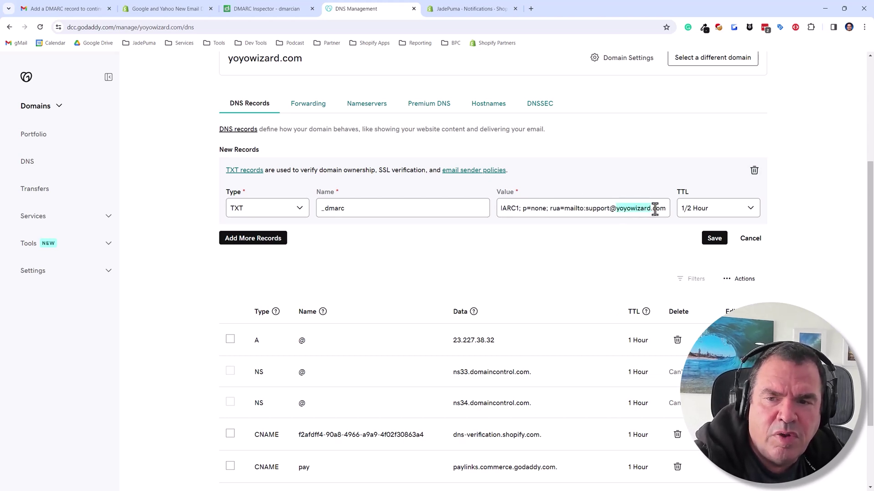
scroll(555, 258, "up", 1)
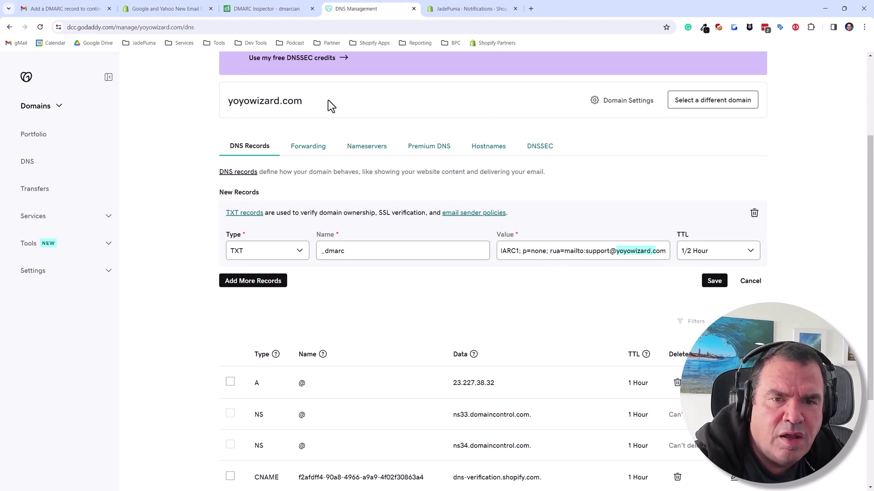
left_click_drag(327, 105, 232, 103)
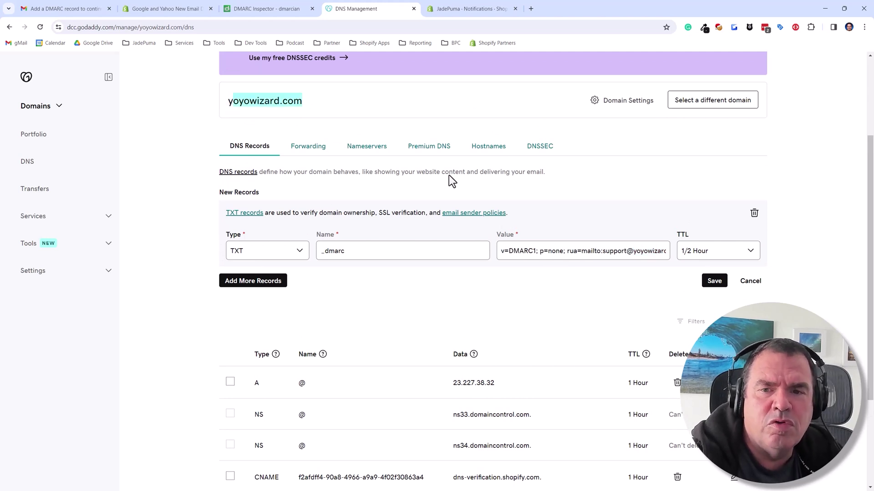
left_click(618, 181)
scroll(665, 219, "down", 2)
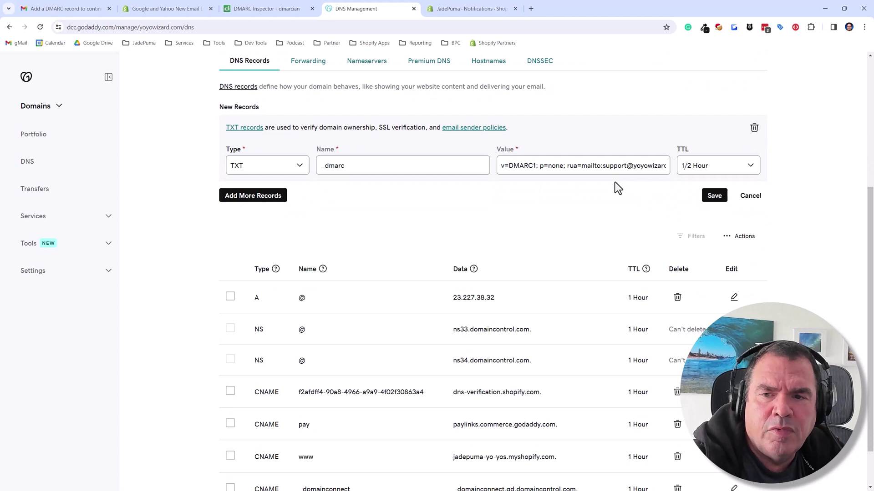
left_click(717, 200)
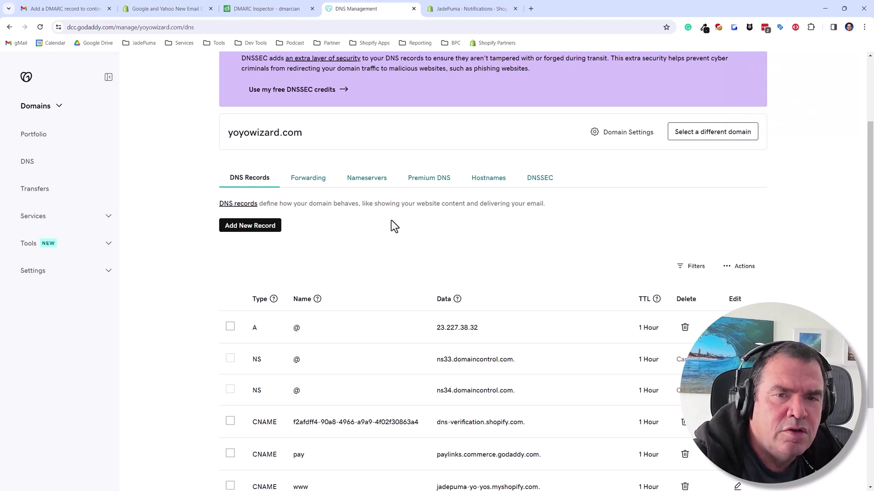
- Re-inspect yoyowizard.com in DMARC Inspector, which now shows a valid v=DMARC1; p=none record
left_click(262, 10)
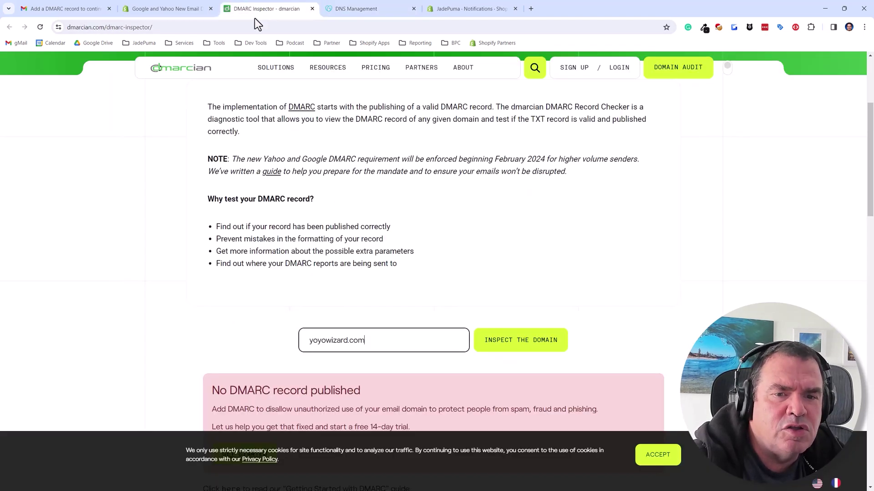
left_click(529, 347)
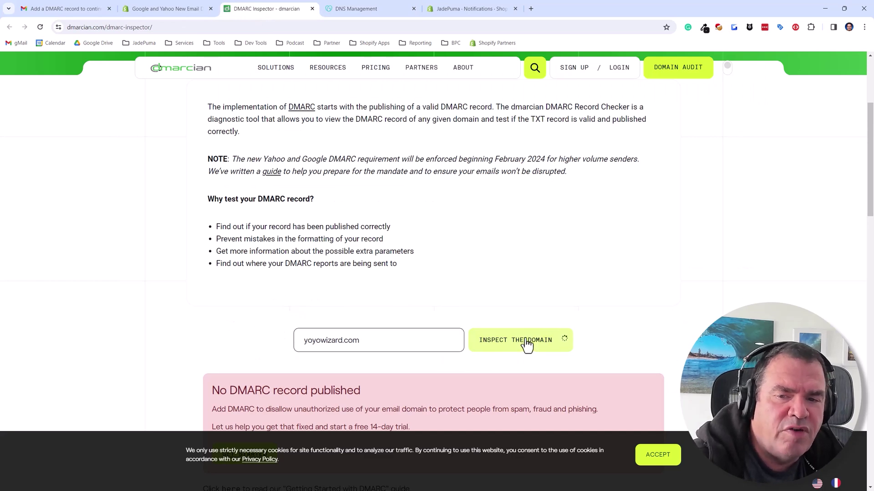
scroll(493, 315, "down", 3)
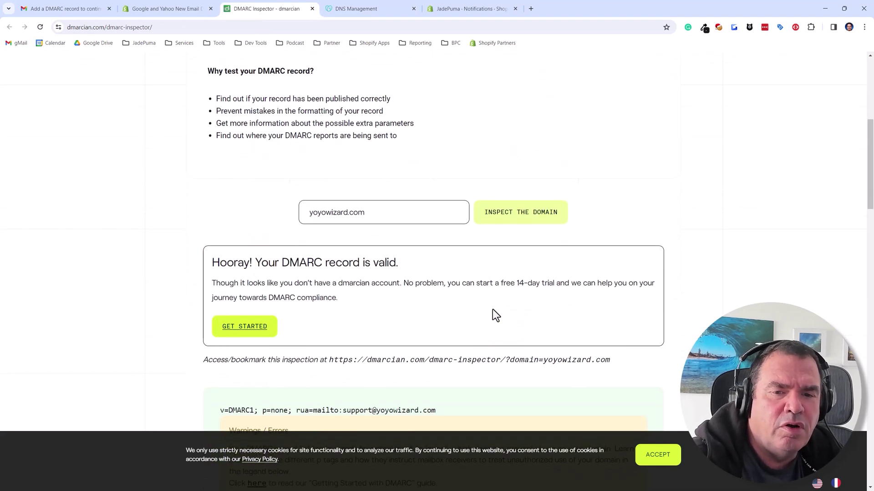